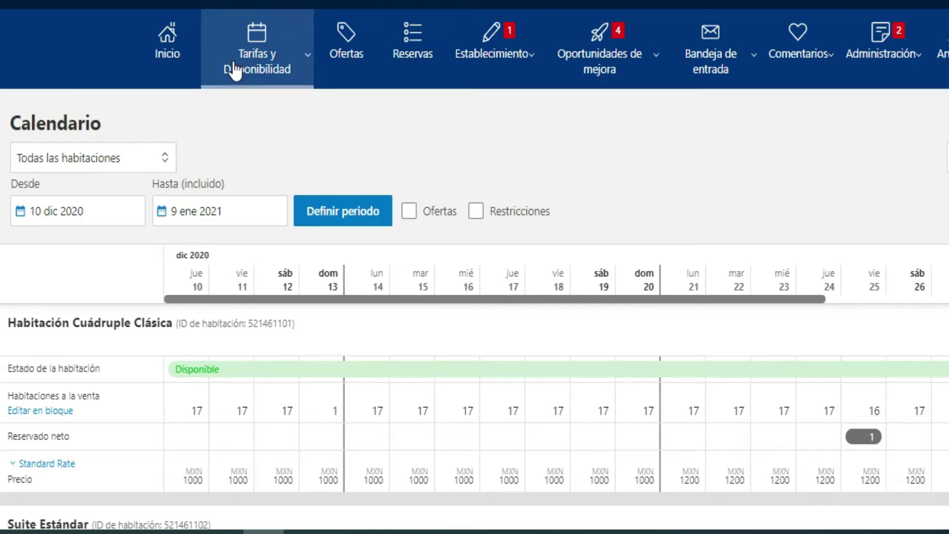
Open the rate plans page and start adding a new rate plan.
{"action": "left_click", "coordinate": [311, 63]}
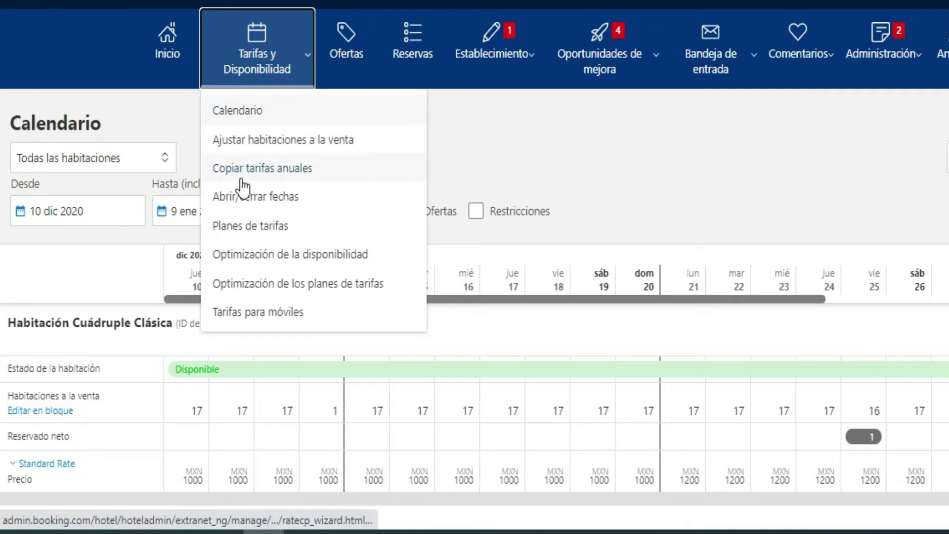
{"action": "left_click", "coordinate": [254, 228]}
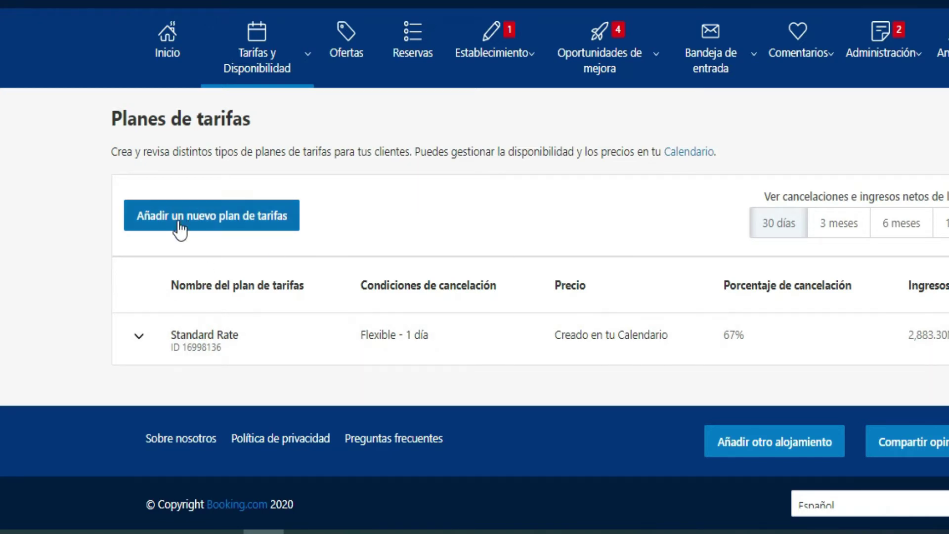
{"action": "left_click", "coordinate": [255, 223]}
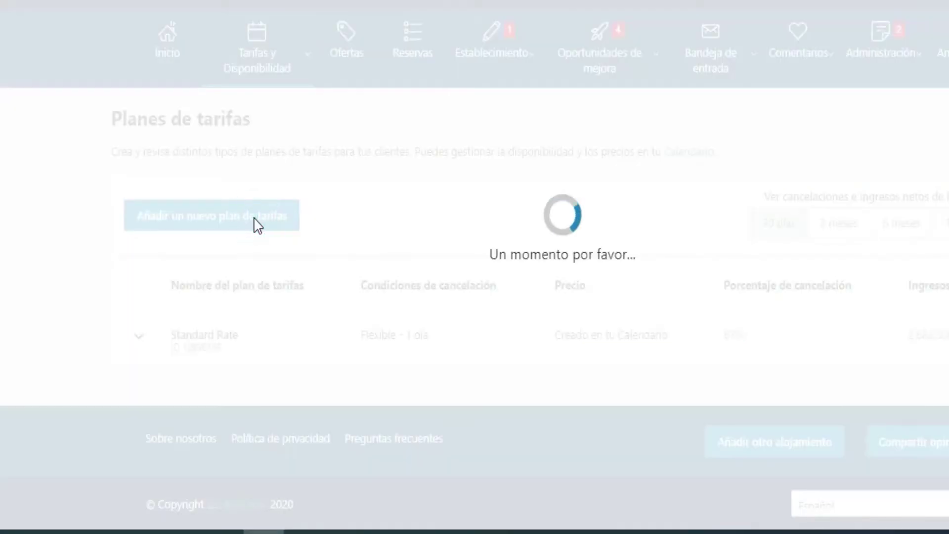
Look through the available rate plan types and add a Reserva anticipada plan.
{"action": "scroll", "coordinate": [1, 255], "scroll_direction": "down", "scroll_amount": 3}
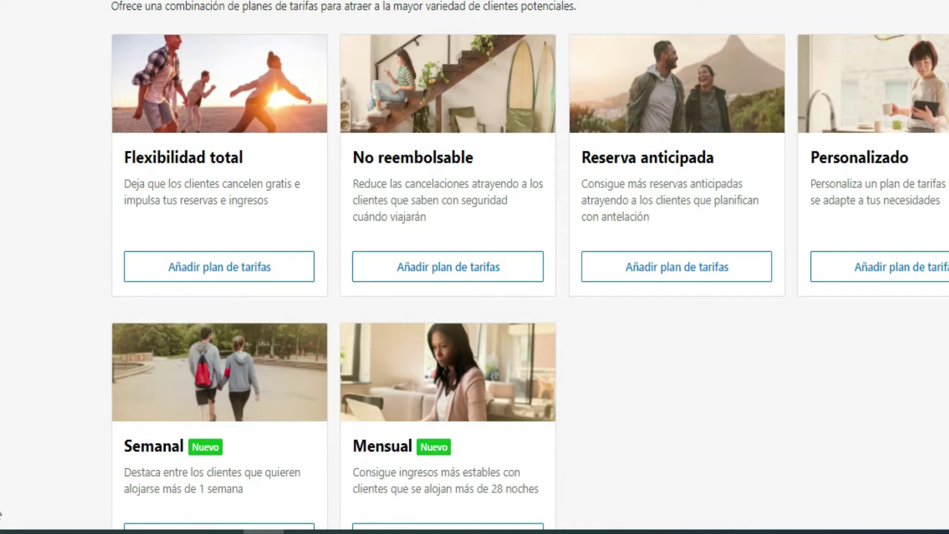
{"action": "scroll", "coordinate": [474, 297], "scroll_direction": "down", "scroll_amount": 4}
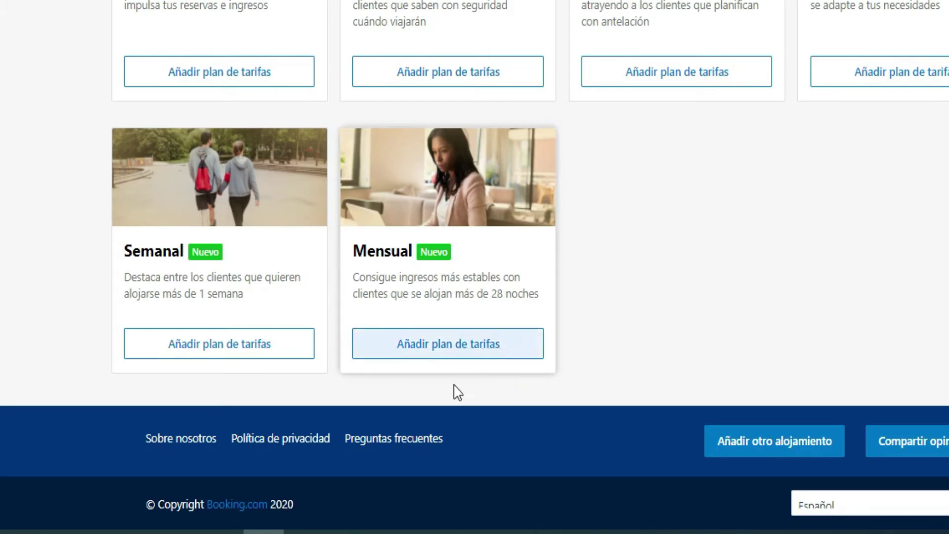
{"action": "scroll", "coordinate": [475, 267], "scroll_direction": "up", "scroll_amount": 5}
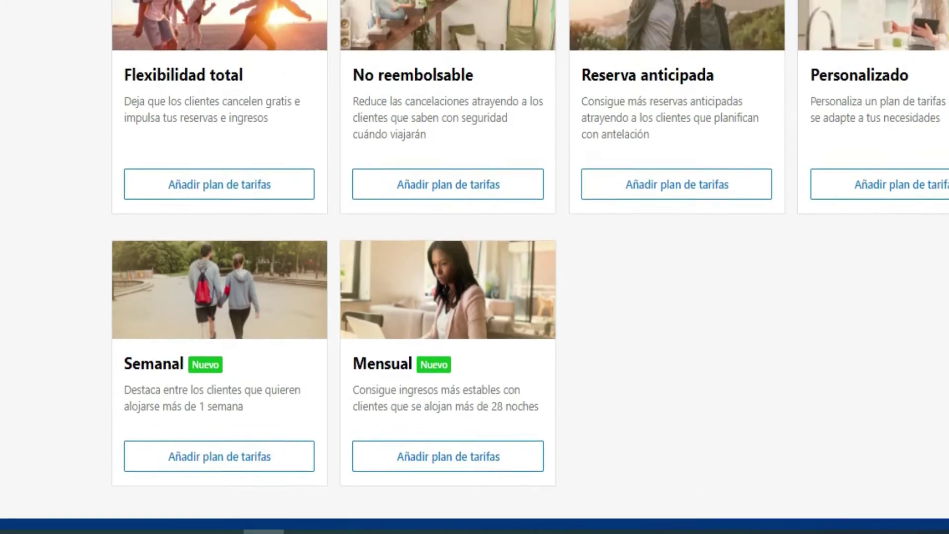
{"action": "scroll", "coordinate": [474, 267], "scroll_direction": "up", "scroll_amount": 1}
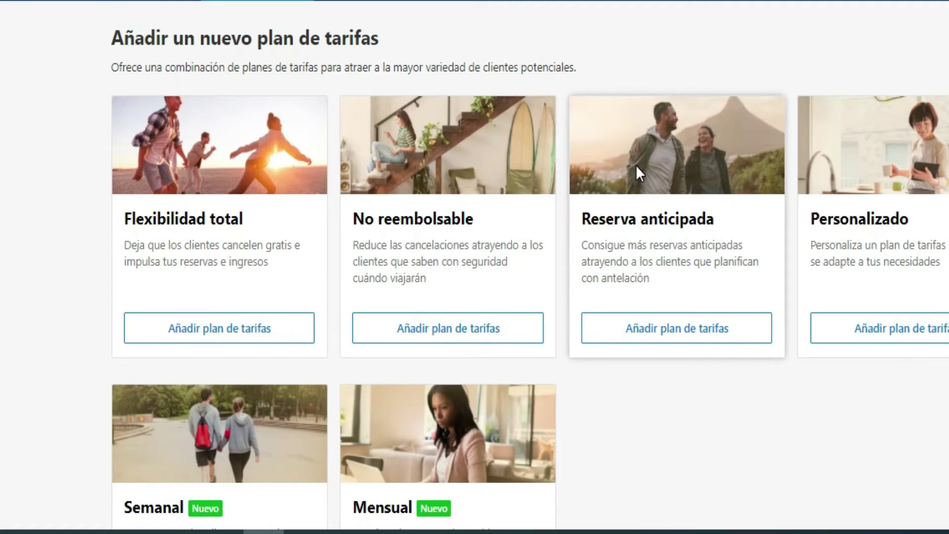
{"action": "left_click", "coordinate": [665, 338]}
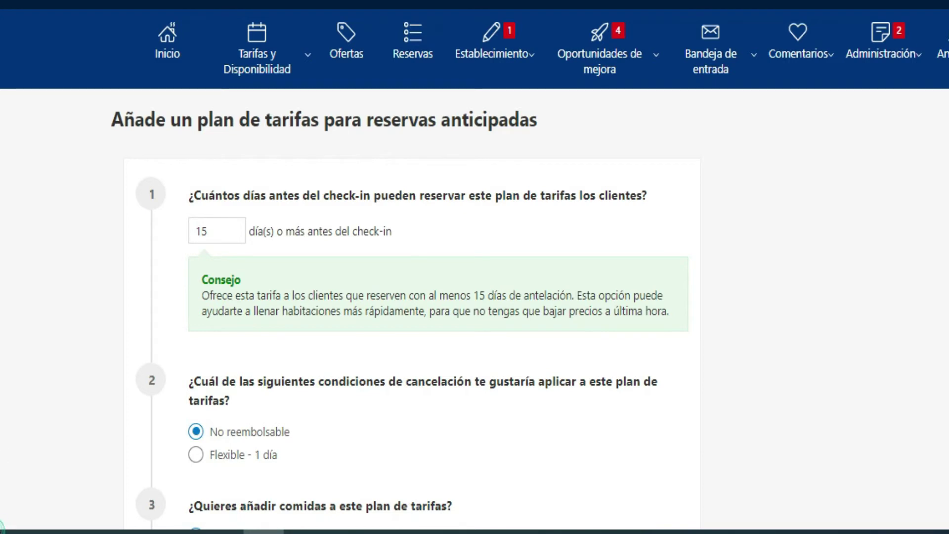
Examine the plan's advance-booking days, cancellation conditions, meals, minimum stay and management options.
{"action": "scroll", "coordinate": [474, 267], "scroll_direction": "down", "scroll_amount": 3}
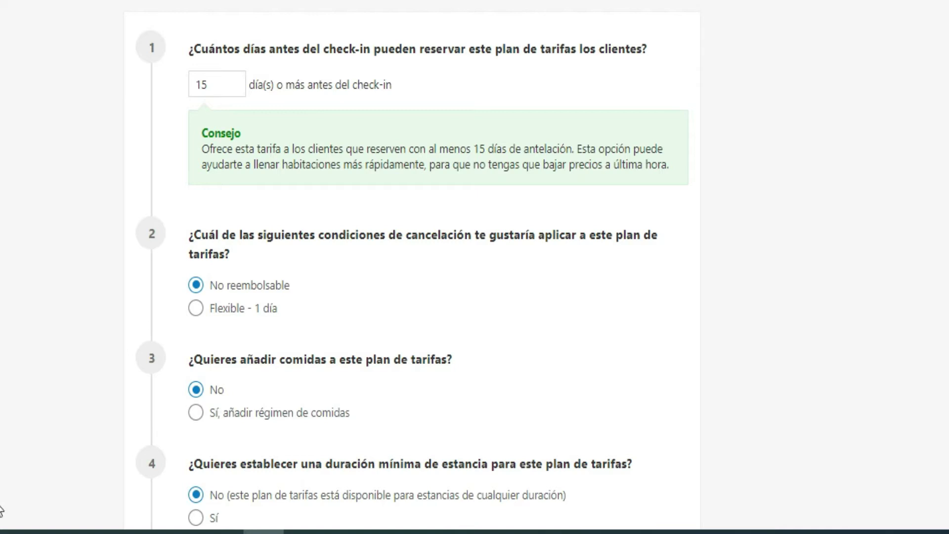
{"action": "left_click", "coordinate": [220, 95]}
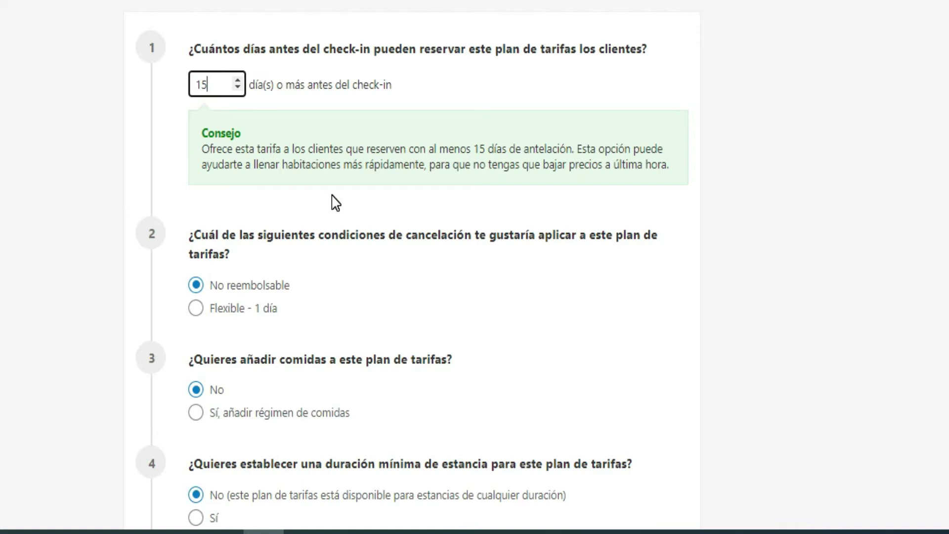
{"action": "scroll", "coordinate": [412, 264], "scroll_direction": "down", "scroll_amount": 2}
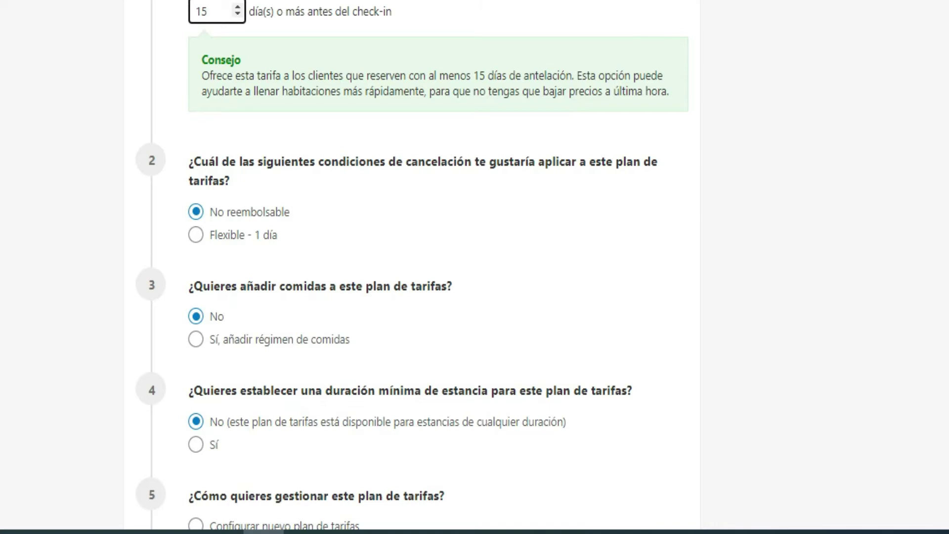
{"action": "scroll", "coordinate": [412, 264], "scroll_direction": "down", "scroll_amount": 1}
{"action": "scroll", "coordinate": [413, 264], "scroll_direction": "down", "scroll_amount": 1}
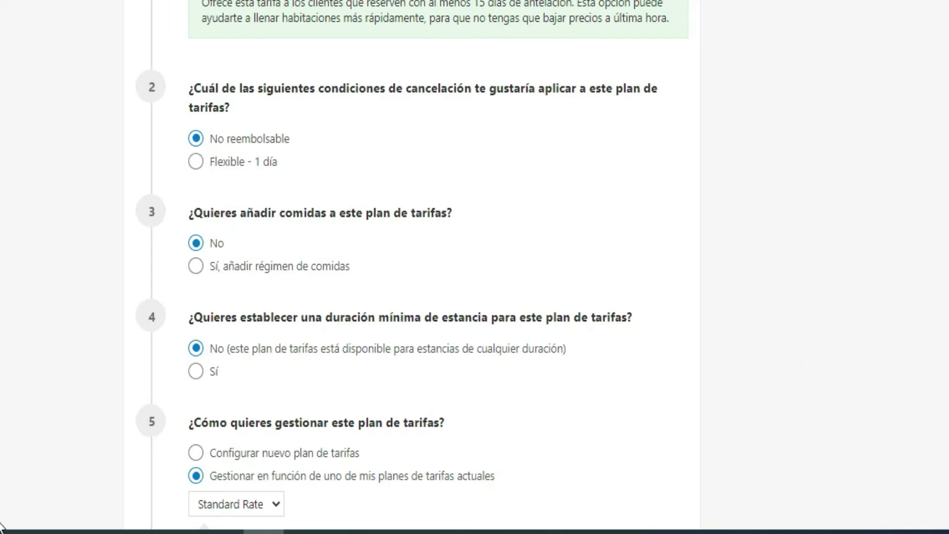
{"action": "scroll", "coordinate": [413, 267], "scroll_direction": "down", "scroll_amount": 2}
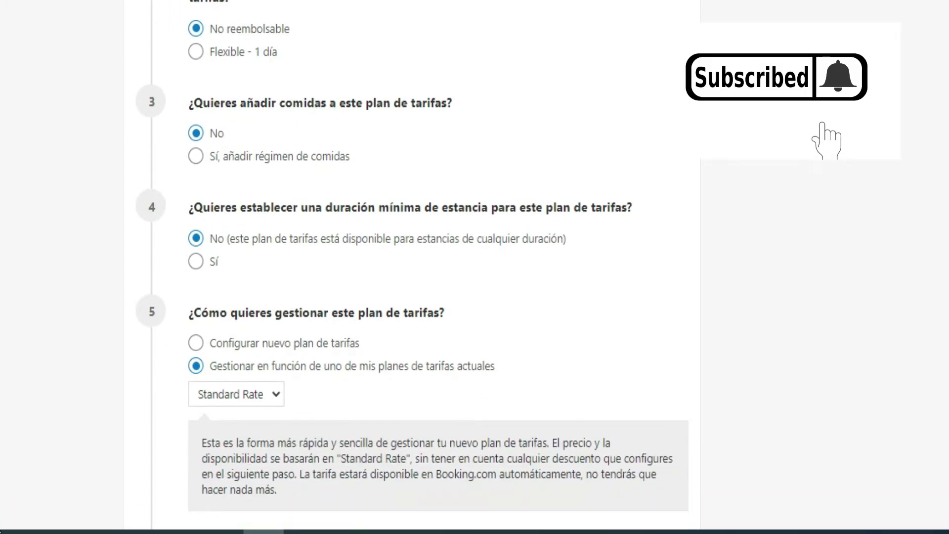
{"action": "scroll", "coordinate": [413, 267], "scroll_direction": "down", "scroll_amount": 1}
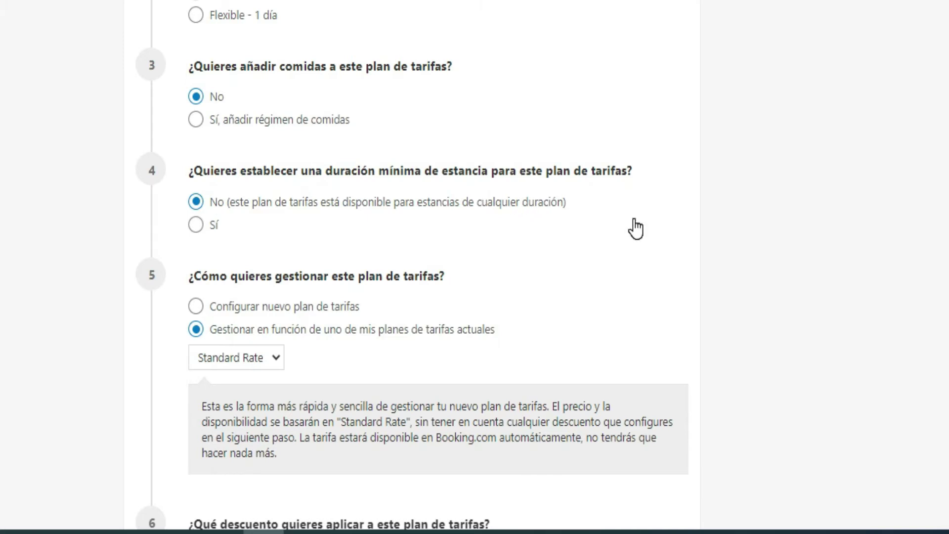
Try a minimum-stay requirement for the rate plan and switch it back to No.
{"action": "left_click", "coordinate": [197, 228]}
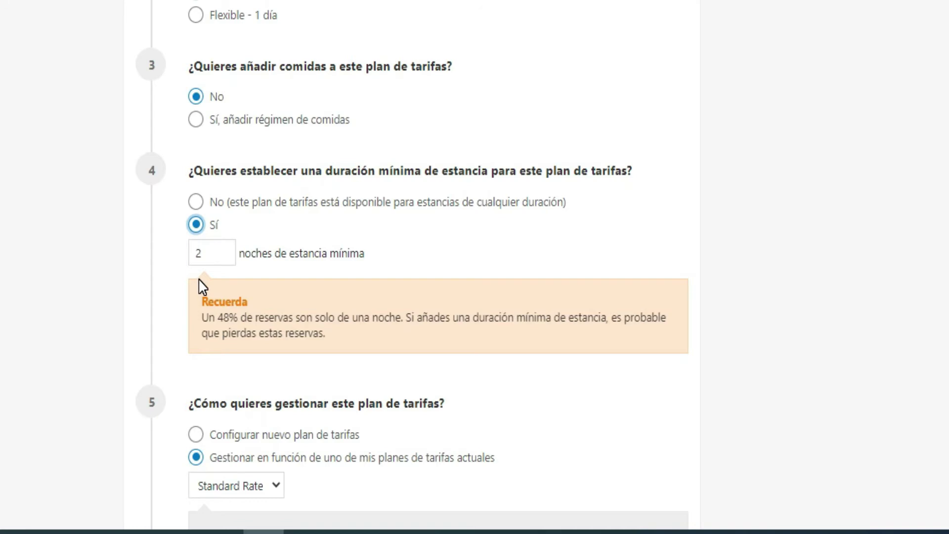
{"action": "left_click", "coordinate": [196, 202]}
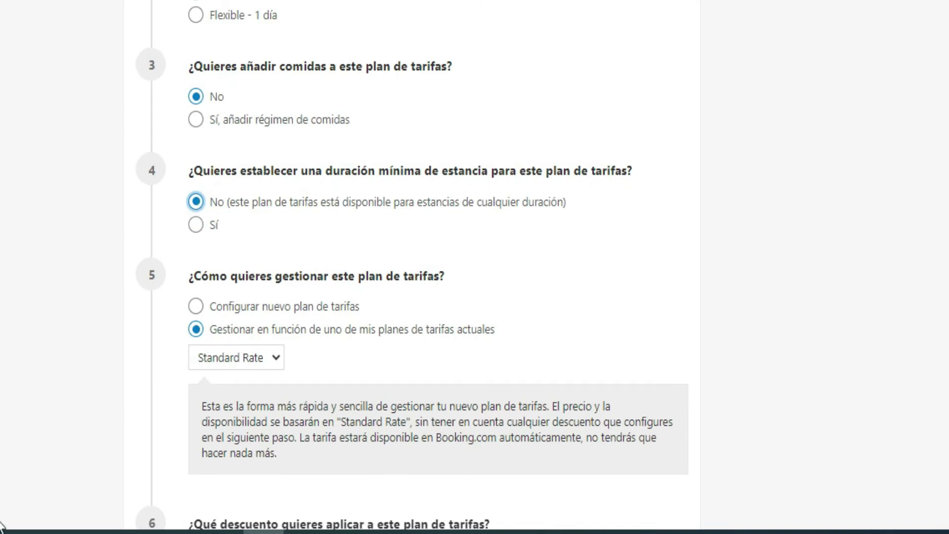
Set the plan's discount on the Standard Rate for early bookings to 35%.
{"action": "scroll", "coordinate": [474, 266], "scroll_direction": "down", "scroll_amount": 5}
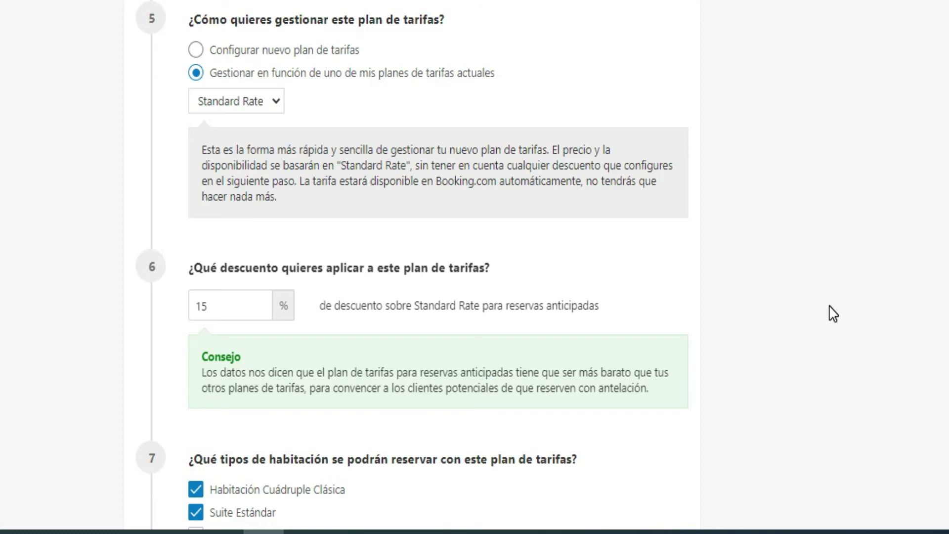
{"action": "scroll", "coordinate": [844, 203], "scroll_direction": "down", "scroll_amount": 3}
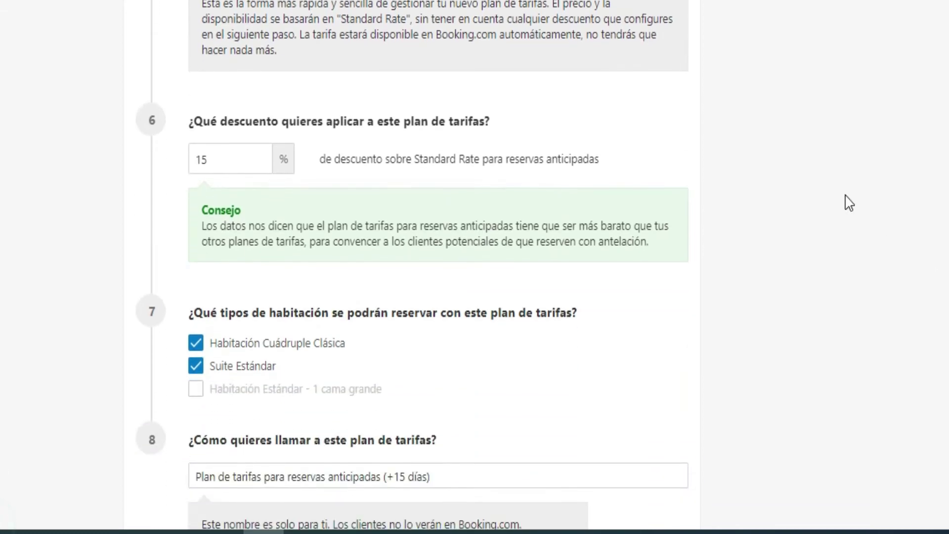
{"action": "left_click", "coordinate": [225, 160]}
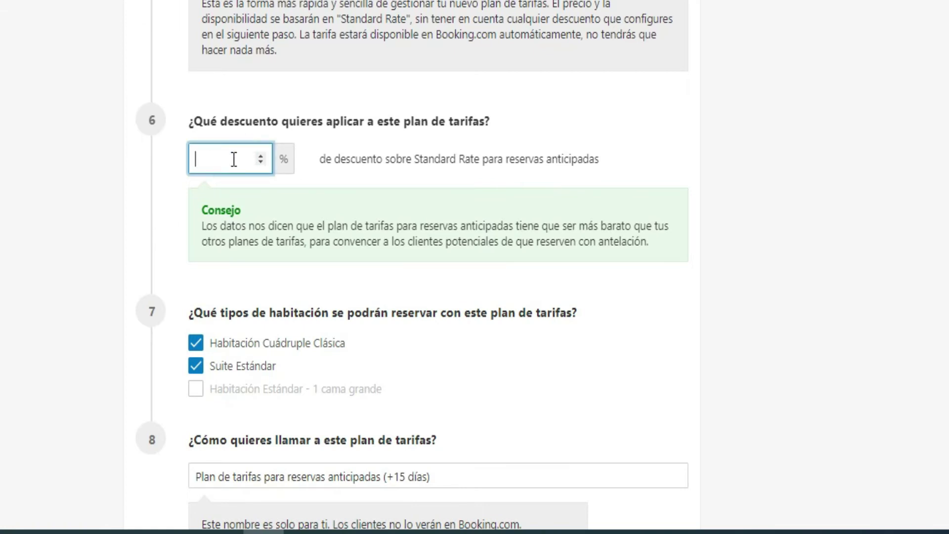
{"action": "type", "text": "35"}
Name the rate plan "Anticipados" and proceed to its review.
{"action": "scroll", "coordinate": [345, 267], "scroll_direction": "down", "scroll_amount": 2}
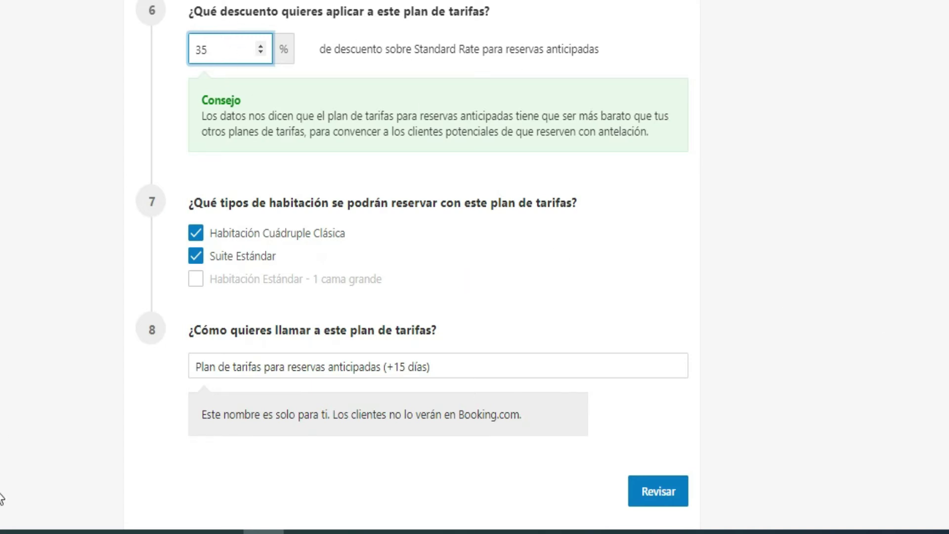
{"action": "scroll", "coordinate": [413, 267], "scroll_direction": "down", "scroll_amount": 3}
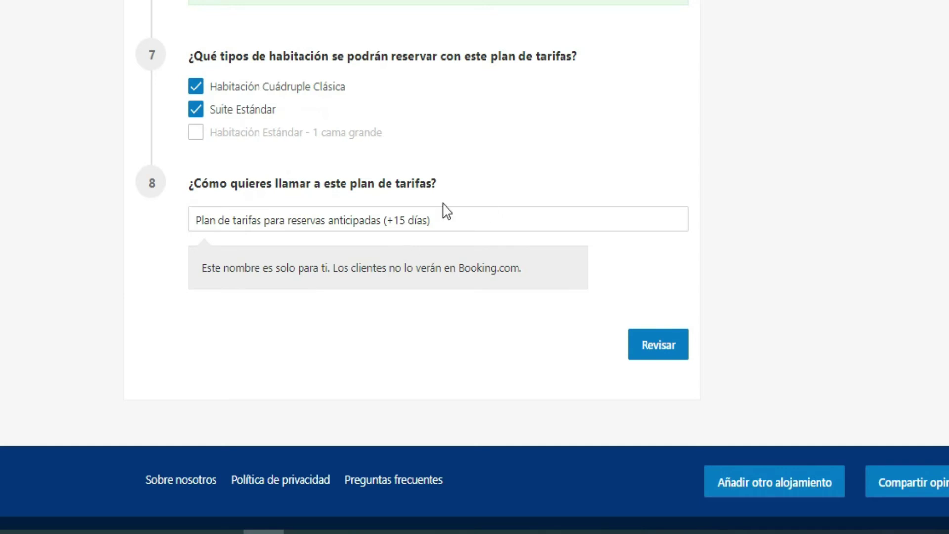
{"action": "triple_click", "coordinate": [364, 216]}
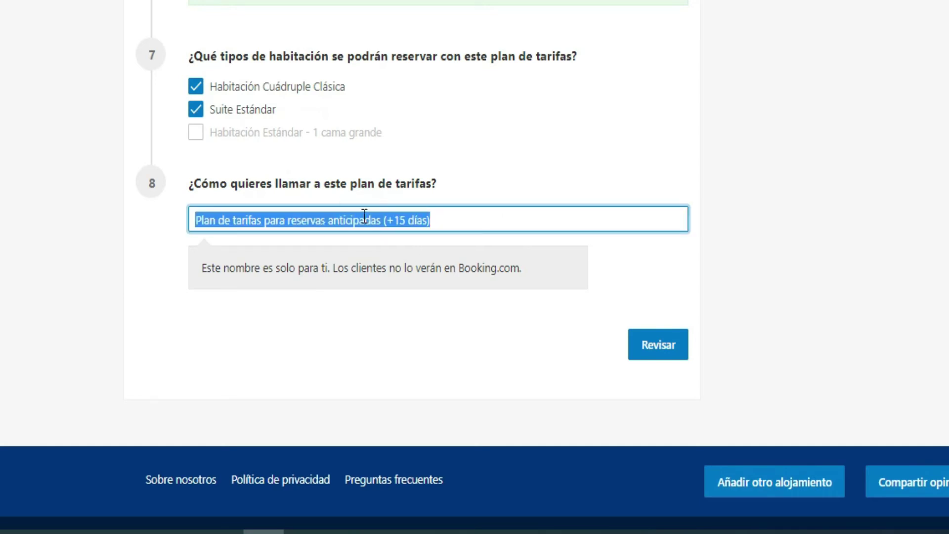
{"action": "type", "text": "Anticipados"}
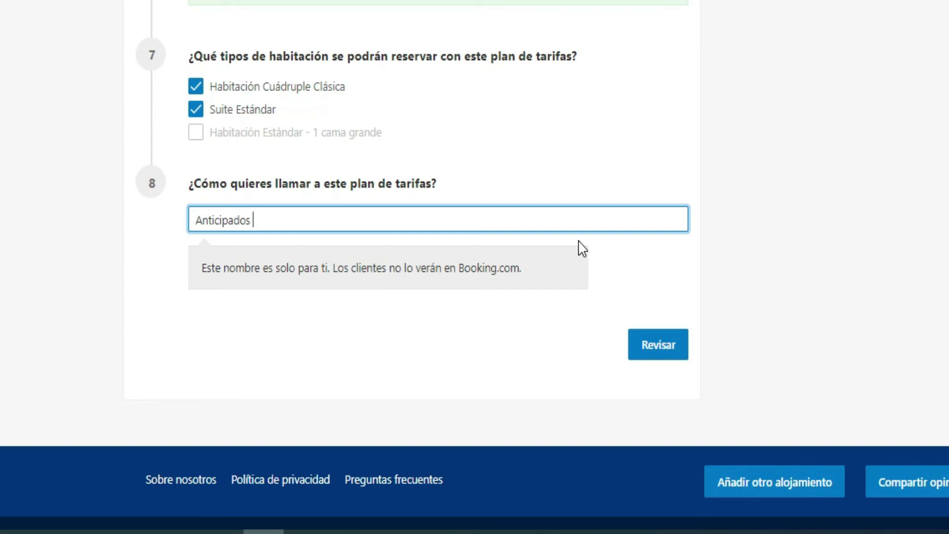
{"action": "left_click", "coordinate": [652, 349]}
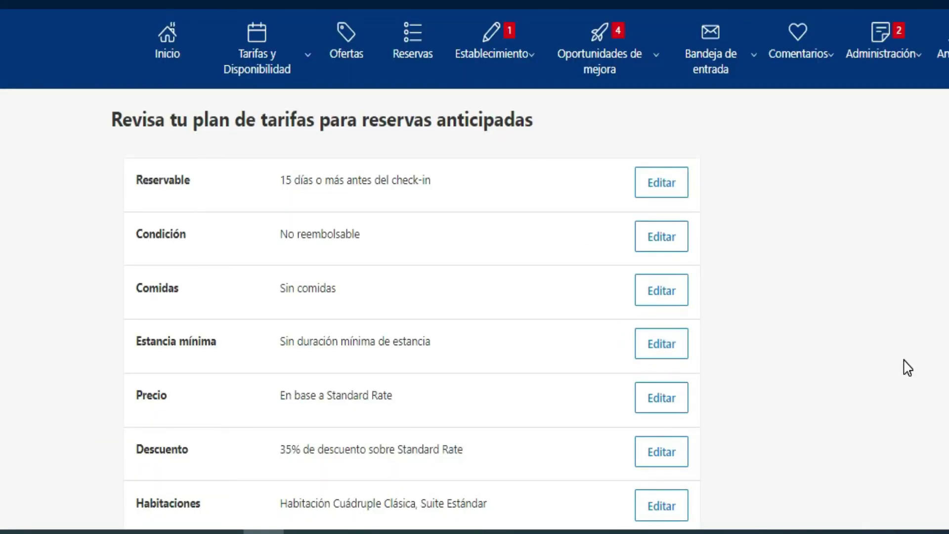
Check the summary of the early-booking rate plan and activate the plan.
{"action": "scroll", "coordinate": [475, 267], "scroll_direction": "down", "scroll_amount": 2}
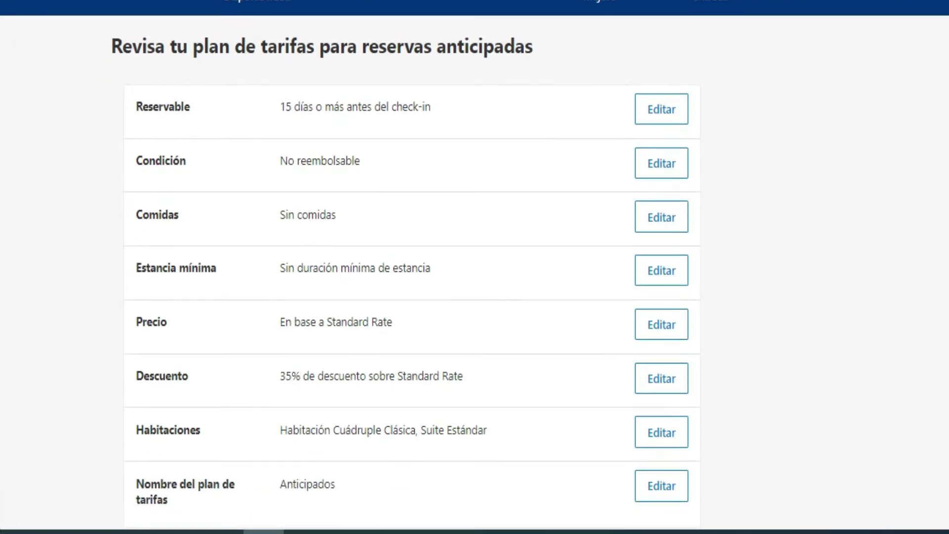
{"action": "scroll", "coordinate": [474, 266], "scroll_direction": "down", "scroll_amount": 1}
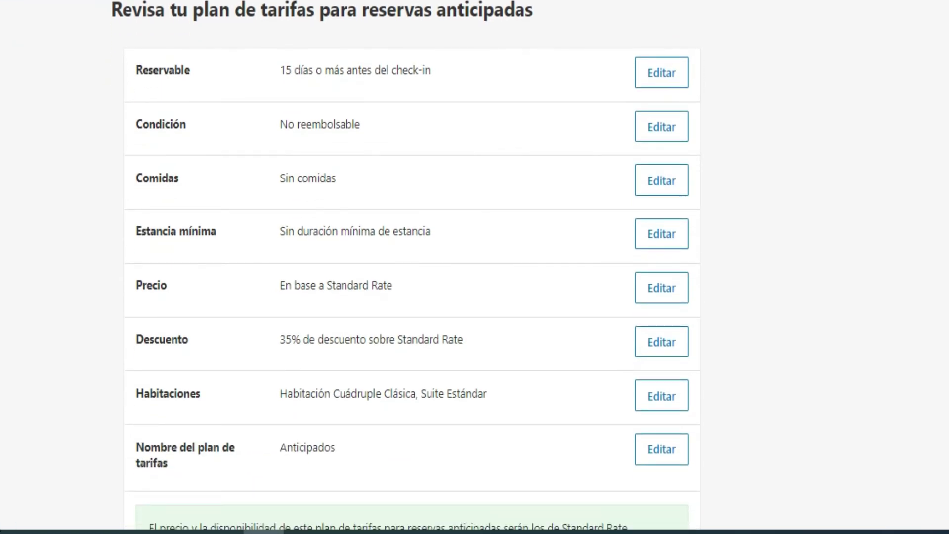
{"action": "scroll", "coordinate": [475, 266], "scroll_direction": "down", "scroll_amount": 2}
{"action": "scroll", "coordinate": [474, 267], "scroll_direction": "down", "scroll_amount": 1}
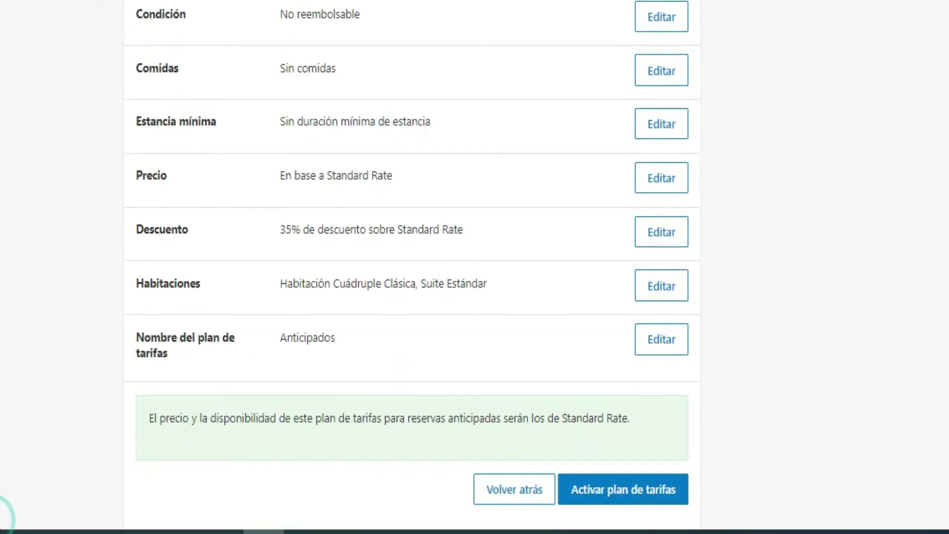
{"action": "scroll", "coordinate": [412, 264], "scroll_direction": "down", "scroll_amount": 1}
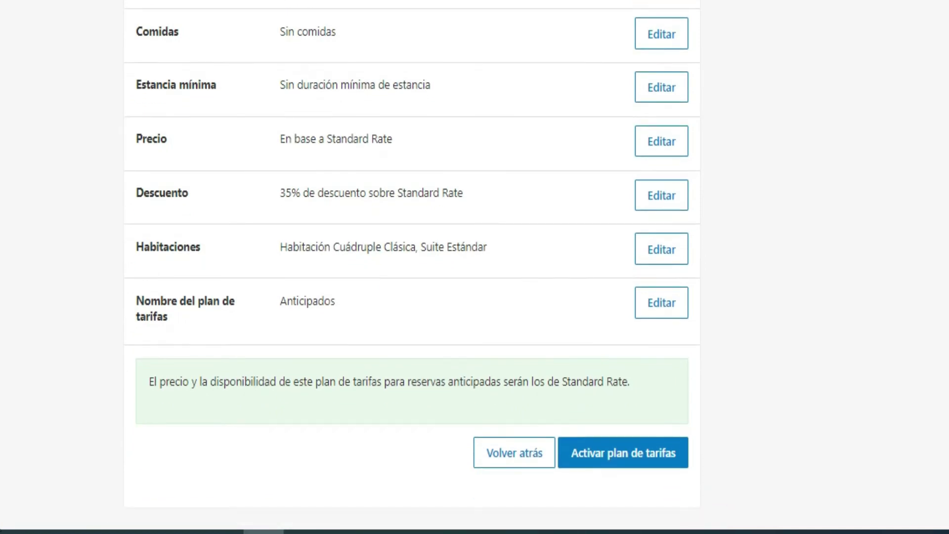
{"action": "scroll", "coordinate": [919, 304], "scroll_direction": "down", "scroll_amount": 1}
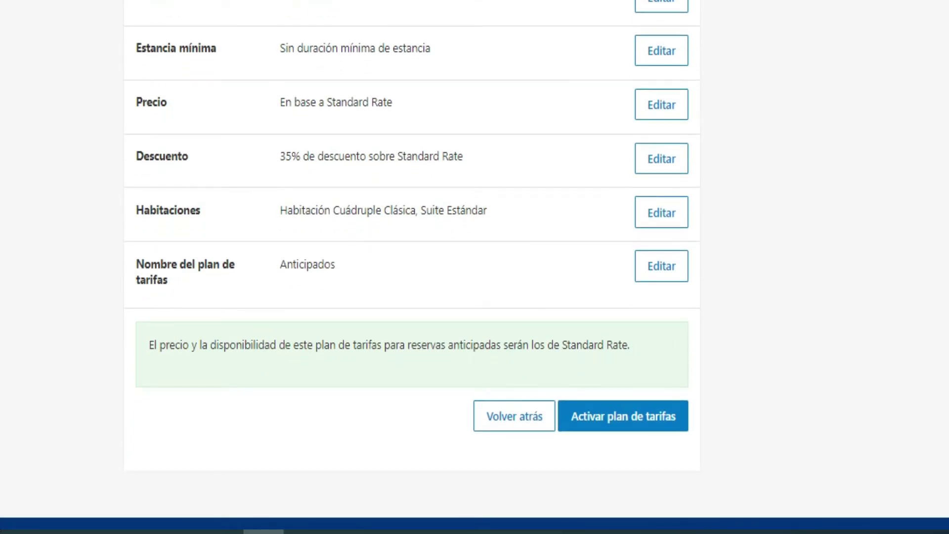
{"action": "scroll", "coordinate": [920, 304], "scroll_direction": "down", "scroll_amount": 1}
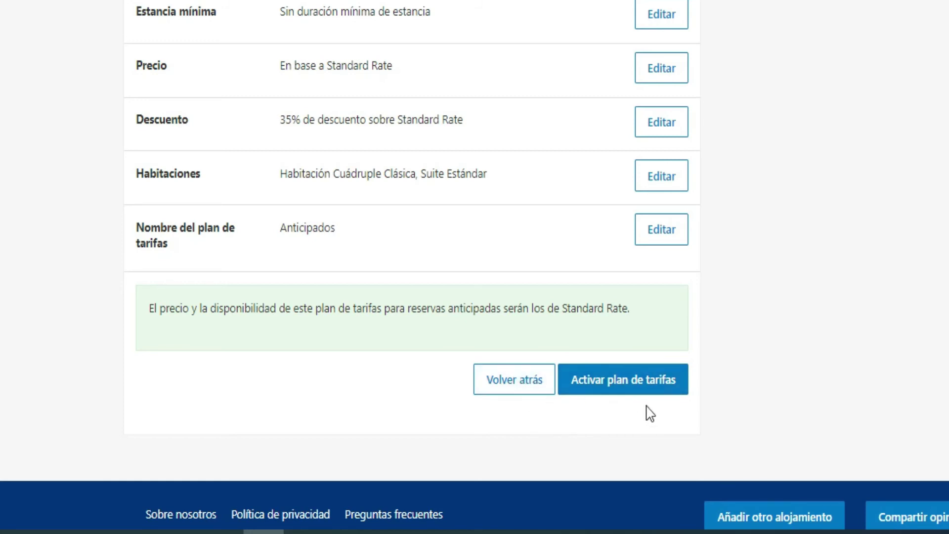
{"action": "left_click", "coordinate": [611, 376]}
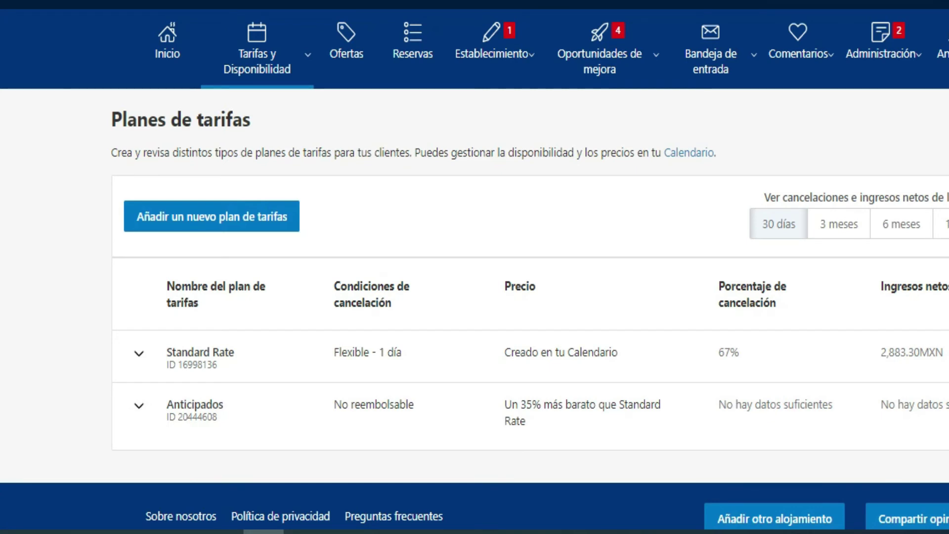
Check the rate plan list, open the calendar and examine the Anticipados prices for each room type.
{"action": "scroll", "coordinate": [474, 266], "scroll_direction": "down", "scroll_amount": 2}
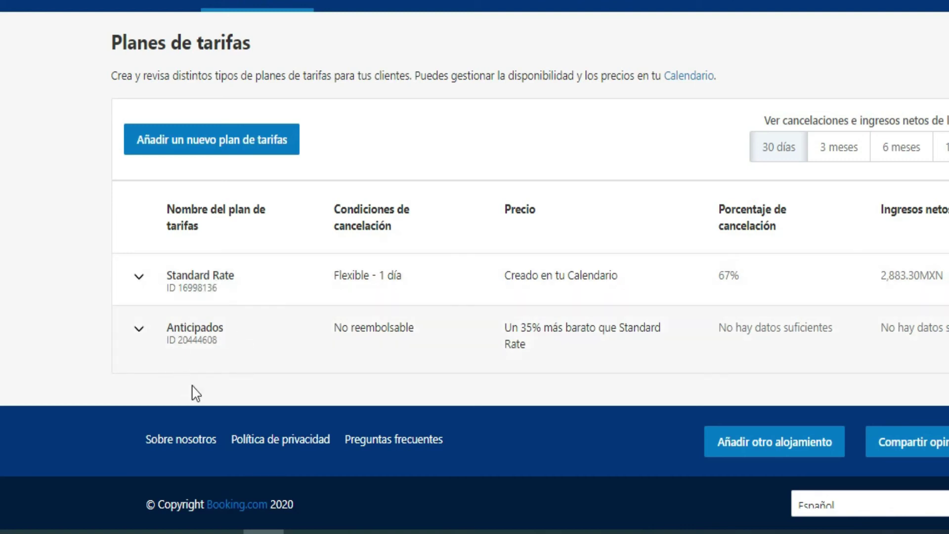
{"action": "left_click", "coordinate": [306, 5]}
{"action": "left_click", "coordinate": [242, 35]}
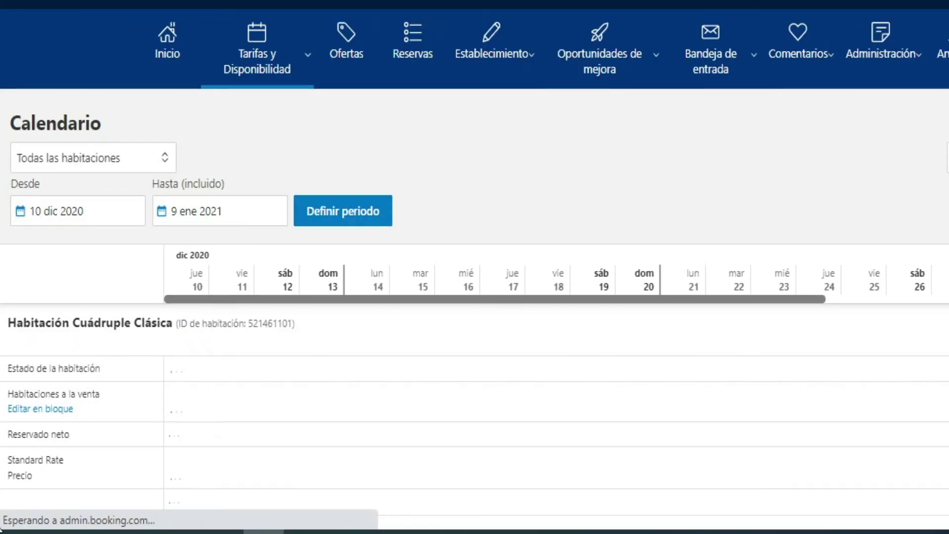
{"action": "scroll", "coordinate": [1, 528], "scroll_direction": "down", "scroll_amount": 4}
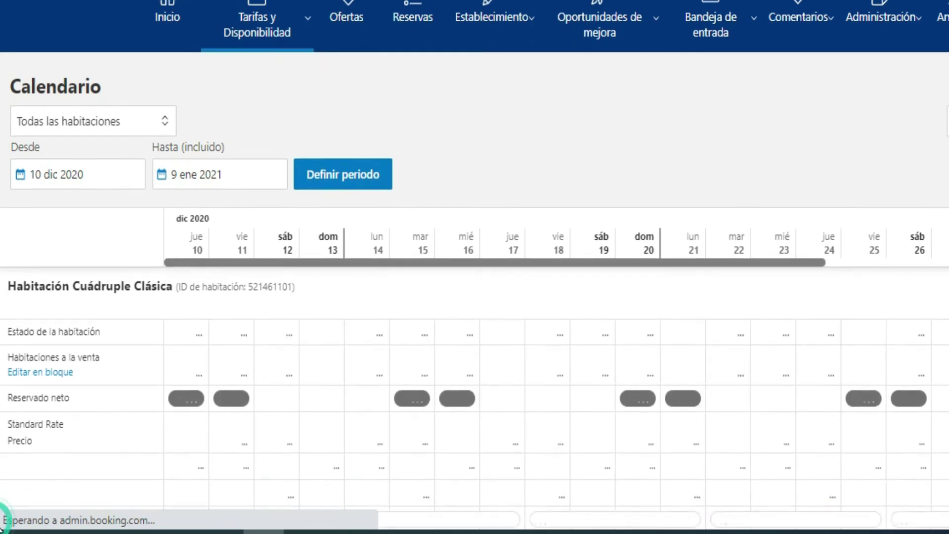
{"action": "scroll", "coordinate": [1, 528], "scroll_direction": "down", "scroll_amount": 2}
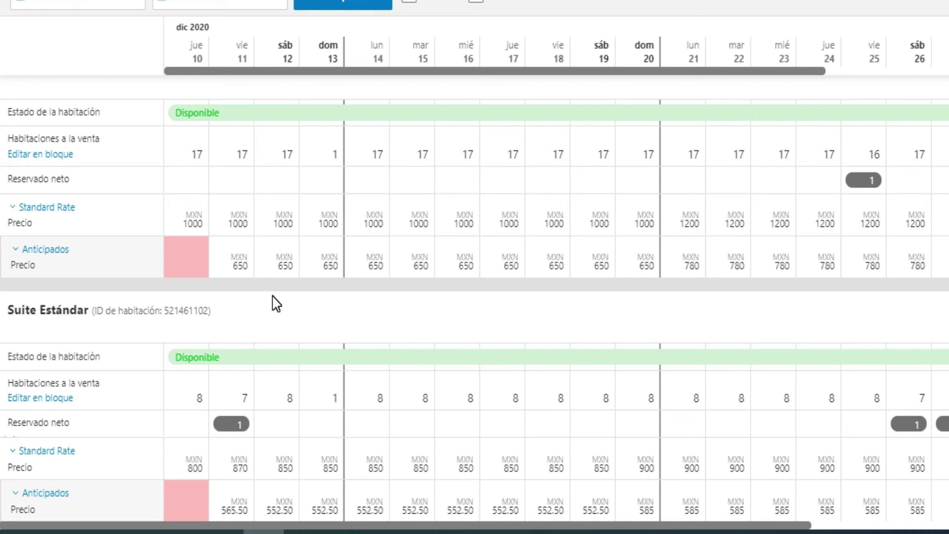
Open the Habitación Cuádruple Clásica's Standard Rate price for 11 December for editing.
{"action": "left_click", "coordinate": [244, 224]}
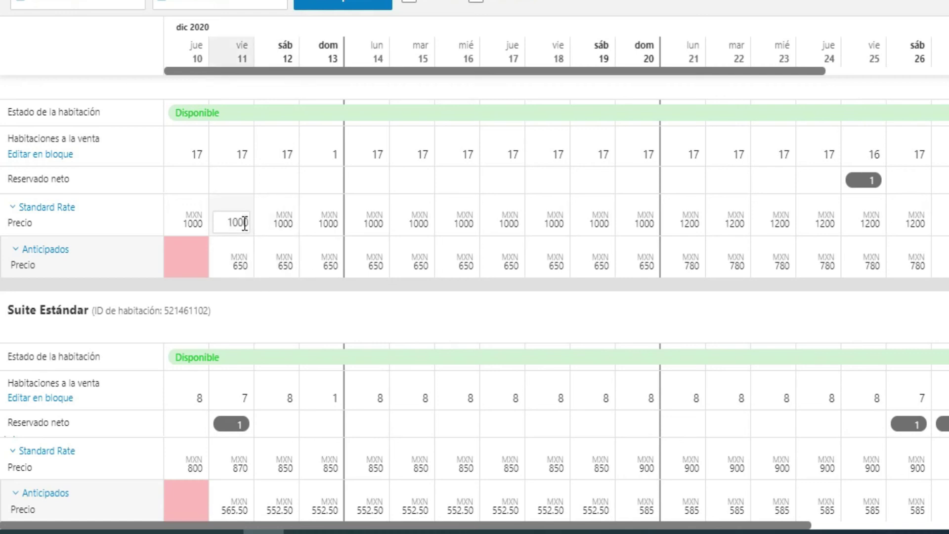